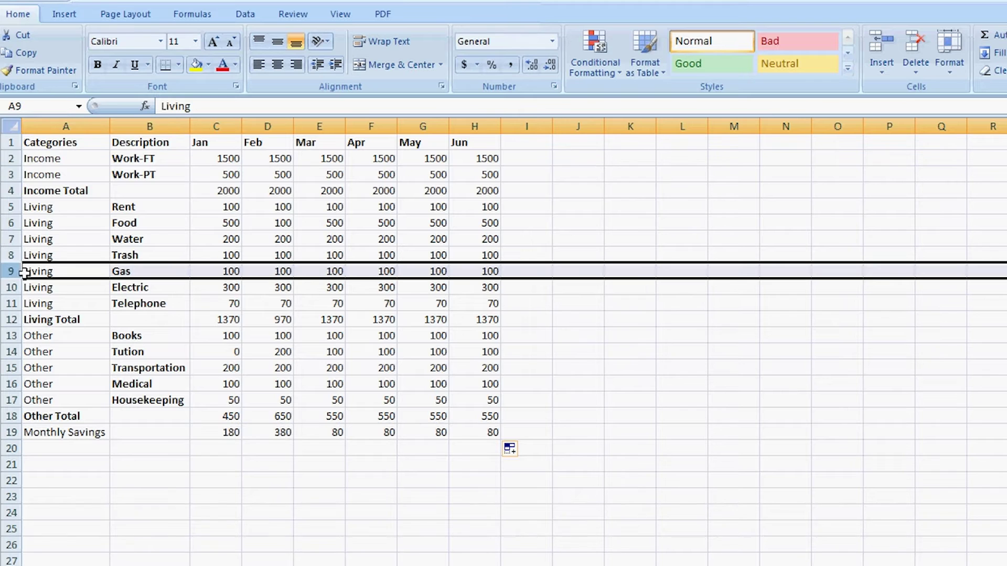
Insert a blank row at row 9 of the budget worksheet.
{"action": "right_click", "coordinate": [23, 271]}
{"action": "left_click", "coordinate": [66, 352]}
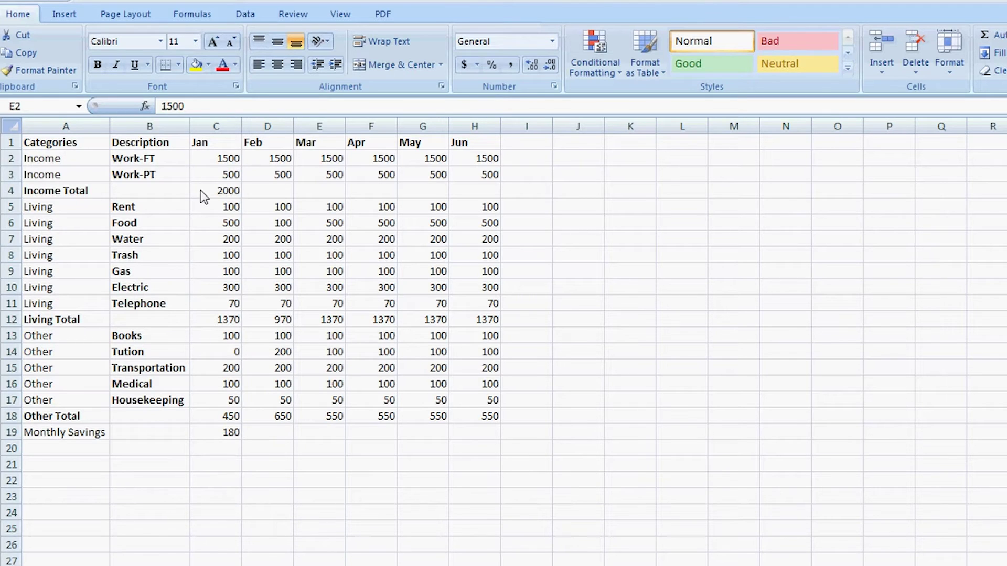
Rewrite January's Income Total in C4 as SUBTOTAL with function 9 (SUM), showing 2000.
{"action": "left_click", "coordinate": [234, 192]}
{"action": "key", "text": "alt+equal"}
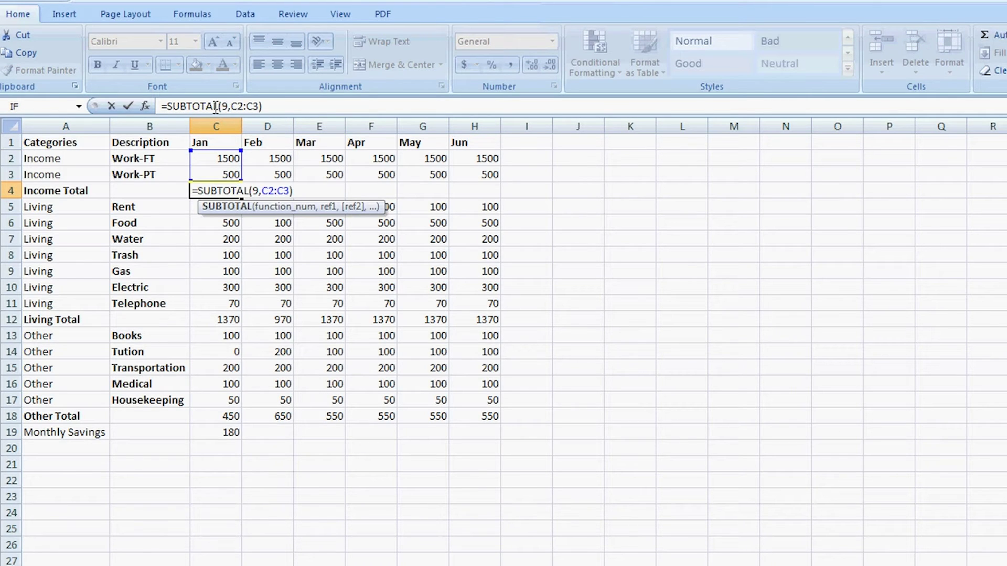
{"action": "left_click", "coordinate": [216, 106]}
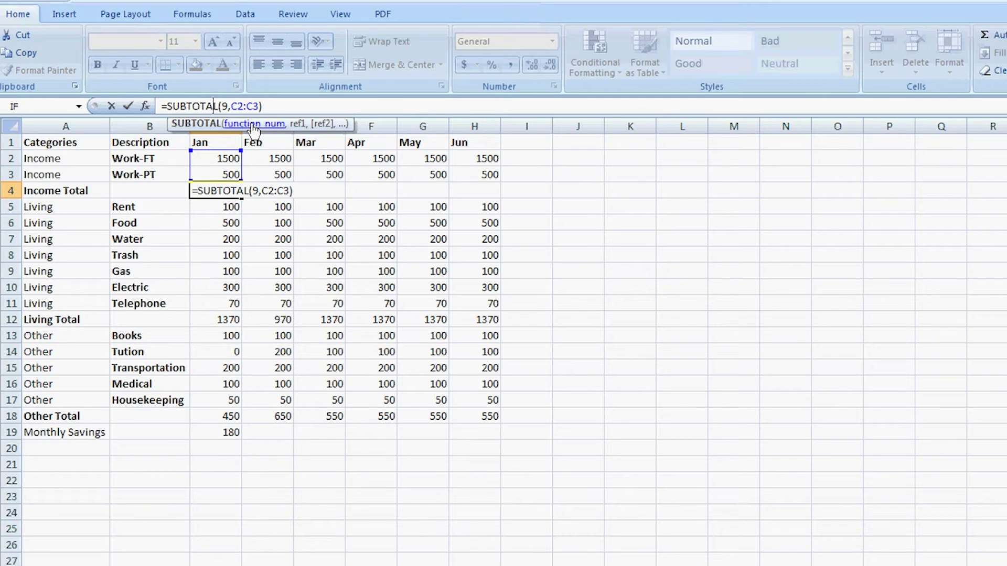
{"action": "left_click", "coordinate": [254, 130]}
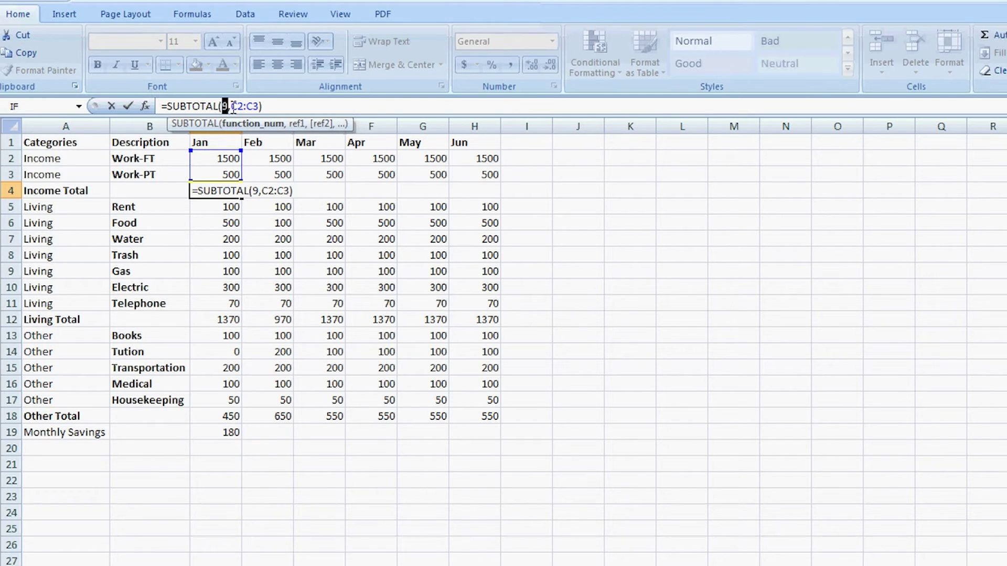
{"action": "key", "text": "Delete"}
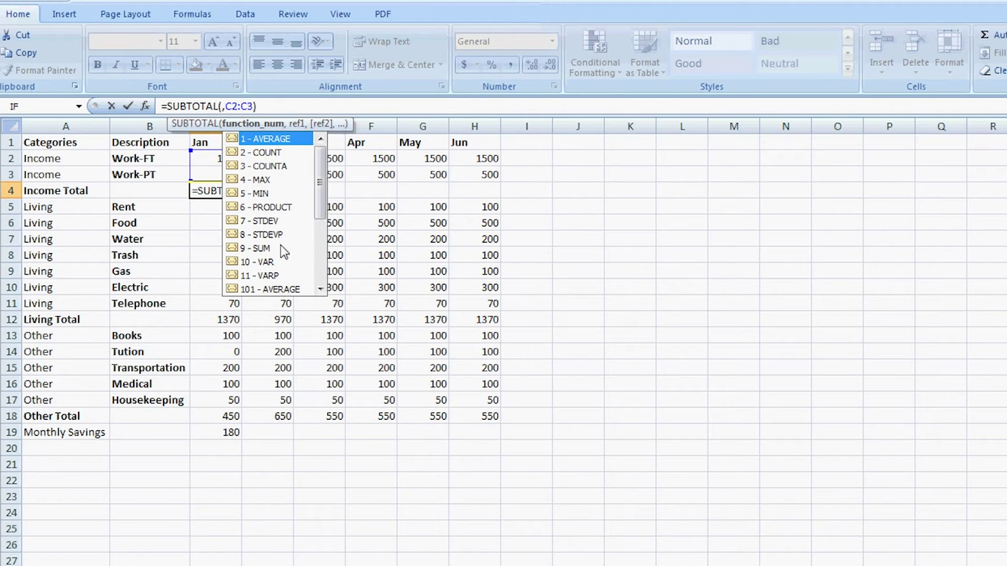
{"action": "double_click", "coordinate": [256, 249]}
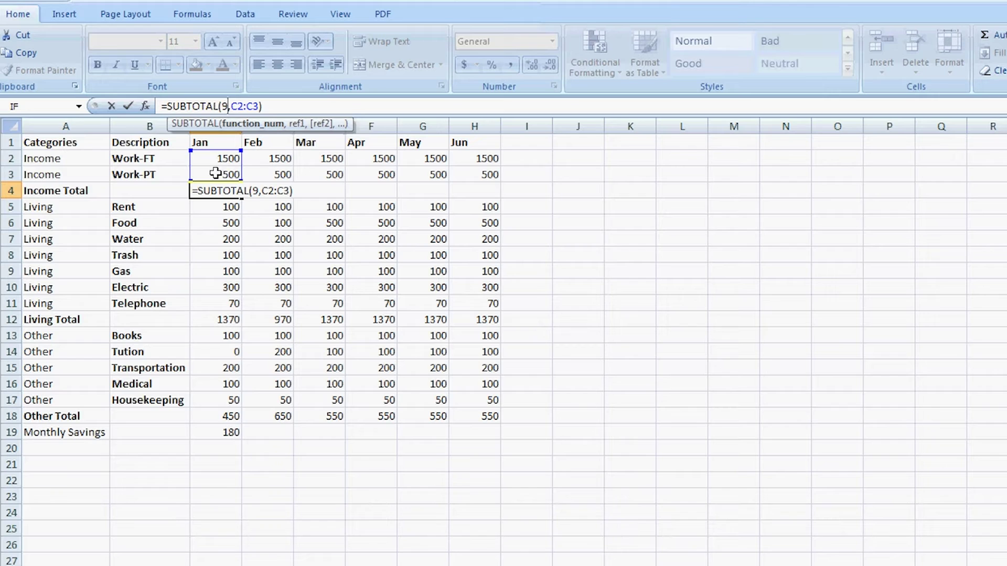
{"action": "left_click", "coordinate": [130, 106]}
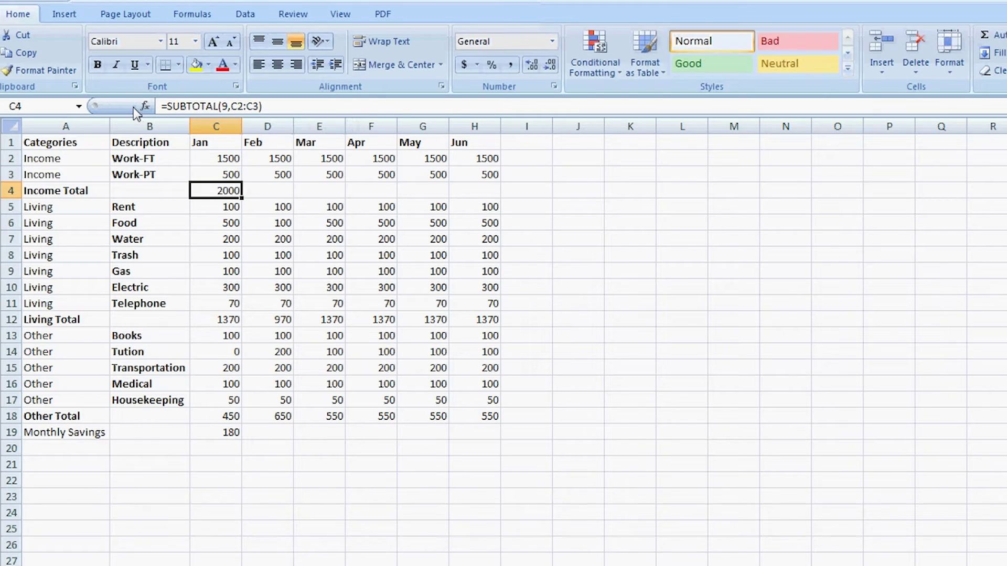
Undo the stray fill-down and fill C4's SUBTOTAL formula across to H4.
{"action": "double_click", "coordinate": [242, 198]}
{"action": "left_click", "coordinate": [230, 190]}
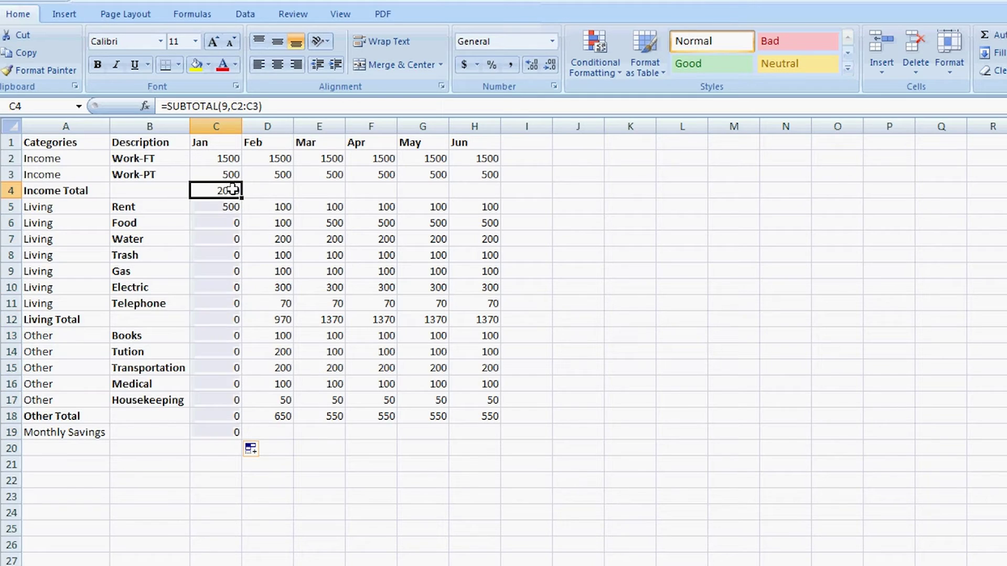
{"action": "left_click_drag", "start_coordinate": [236, 190], "coordinate": [476, 188]}
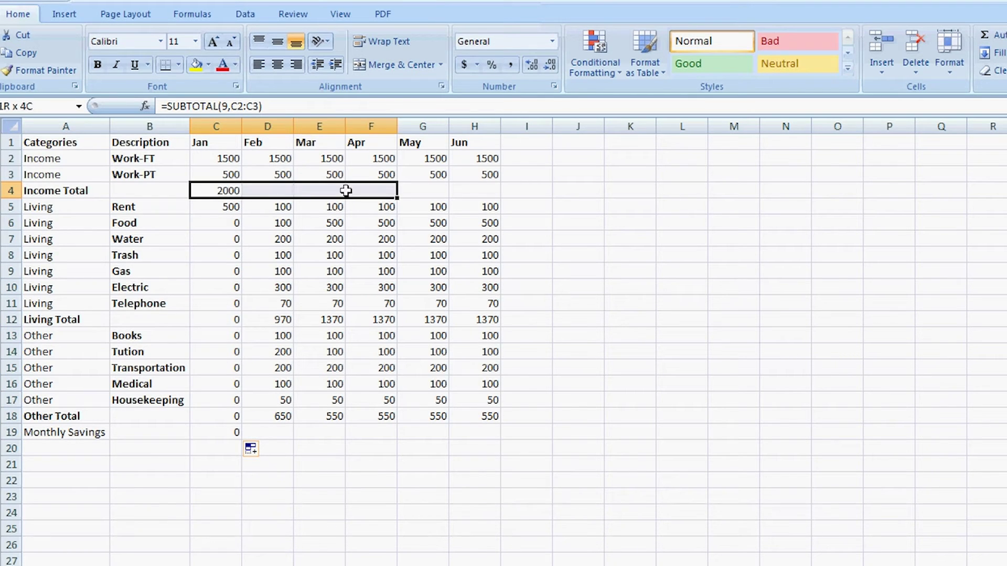
{"action": "left_click", "coordinate": [226, 191]}
{"action": "left_click_drag", "start_coordinate": [241, 198], "coordinate": [483, 190]}
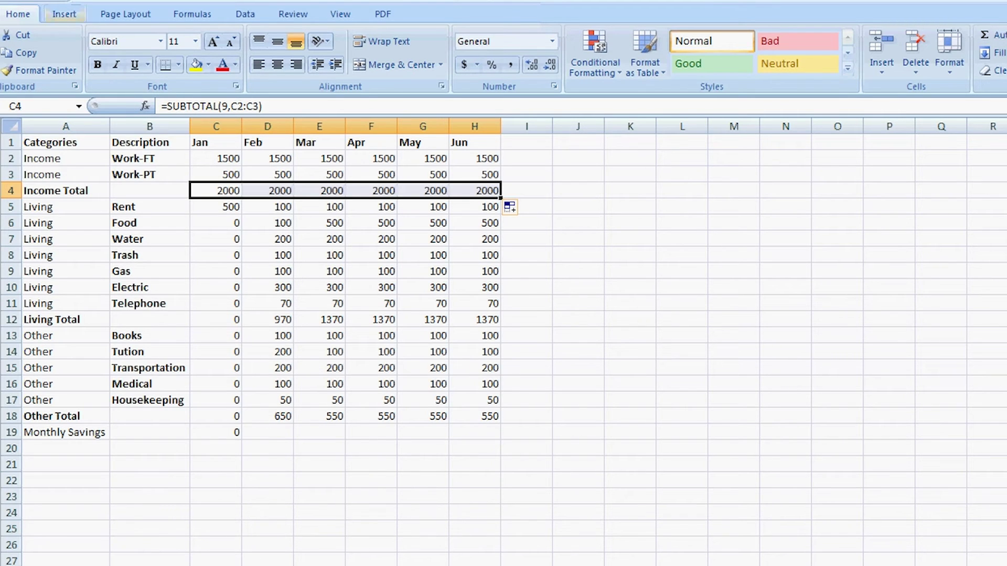
{"action": "key", "text": "ctrl+z"}
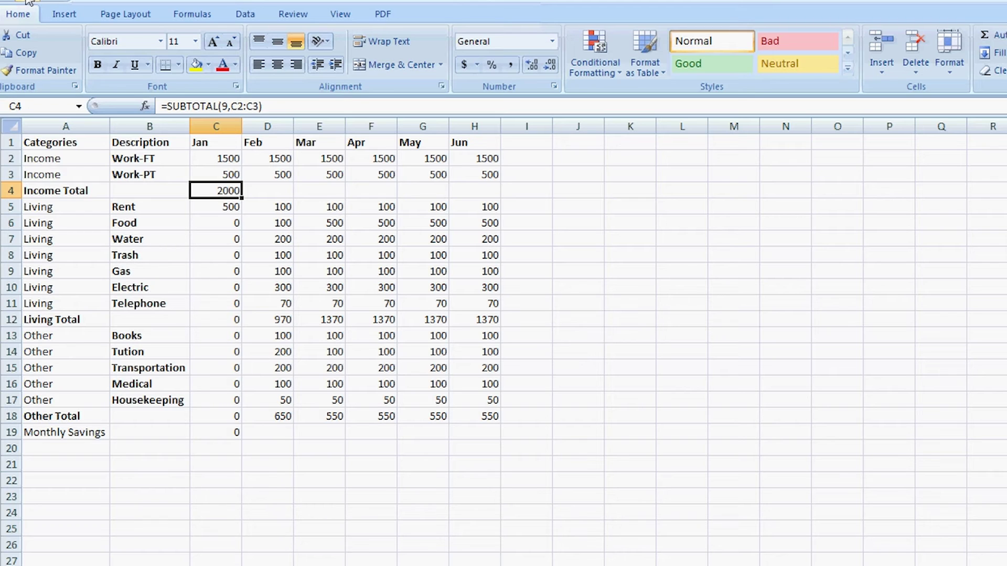
{"action": "key", "text": "ctrl+z"}
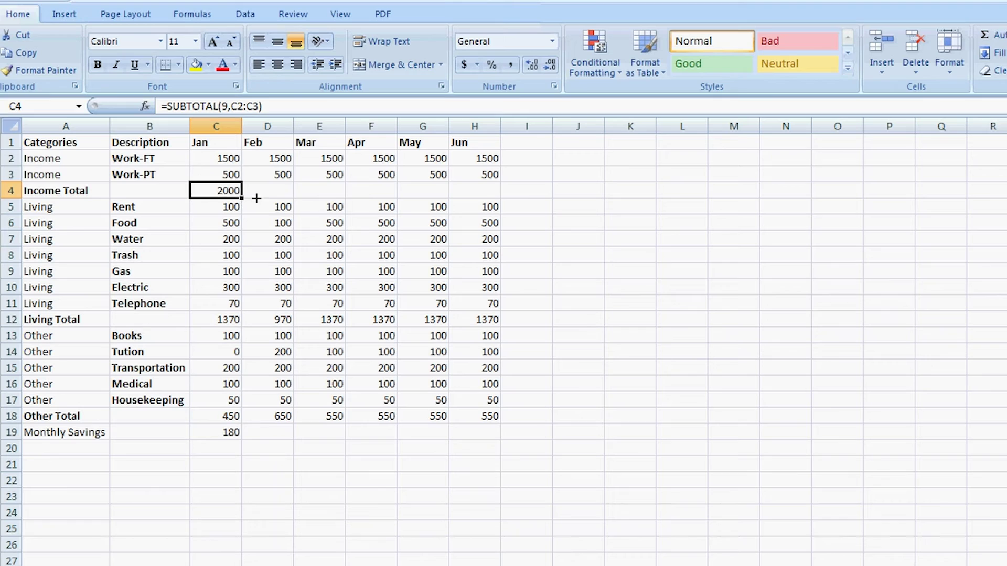
{"action": "left_click_drag", "start_coordinate": [256, 199], "coordinate": [478, 194]}
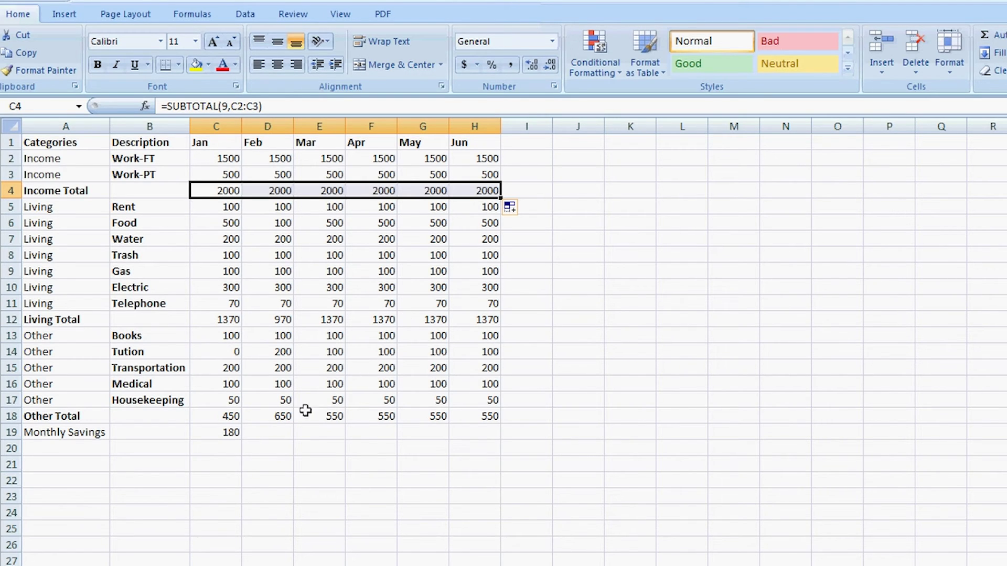
Fill the C19 Monthly Savings formula across to H19, giving 180, 380, 80, 80, 80, 80.
{"action": "double_click", "coordinate": [240, 437]}
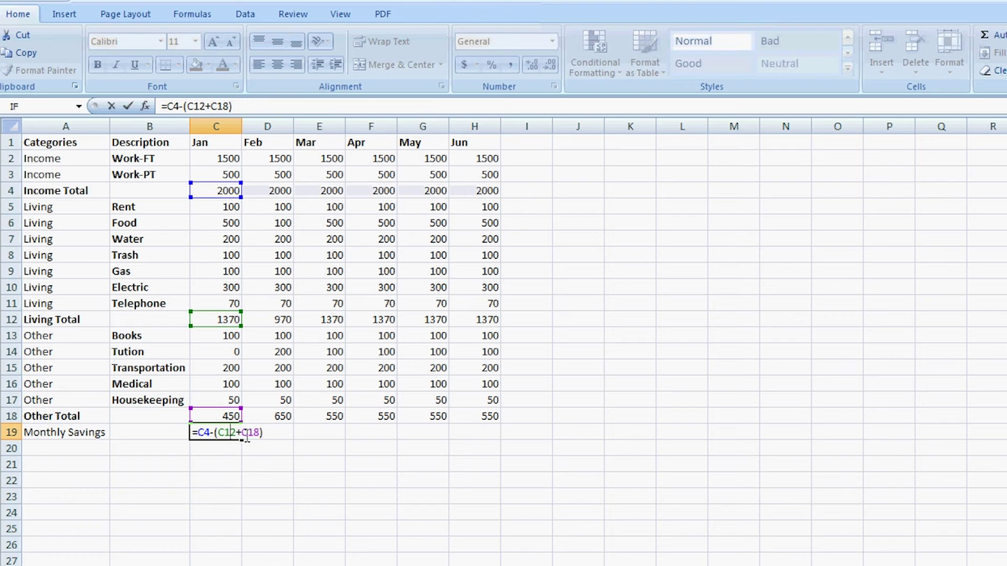
{"action": "left_click", "coordinate": [126, 106]}
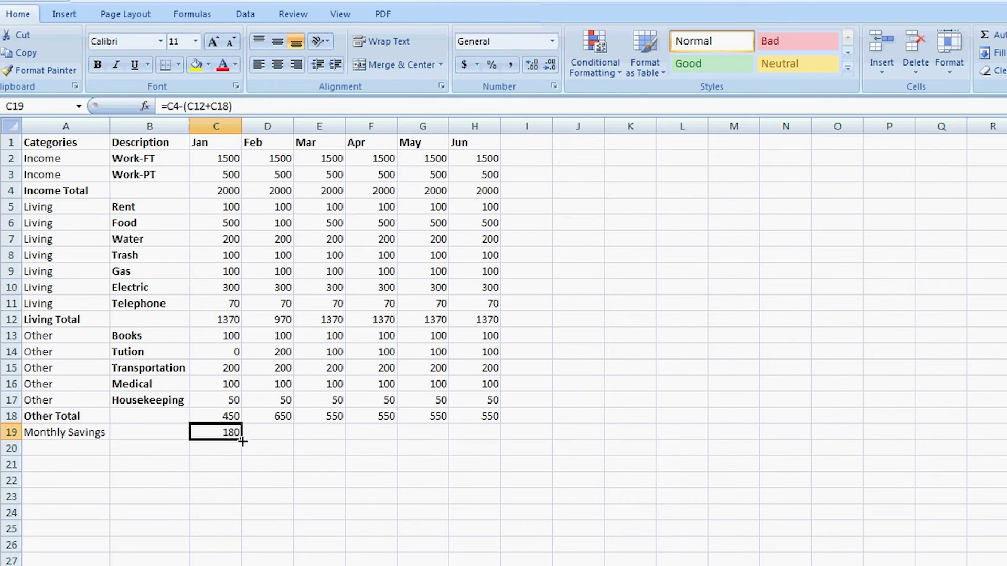
{"action": "left_click_drag", "start_coordinate": [242, 439], "coordinate": [483, 429]}
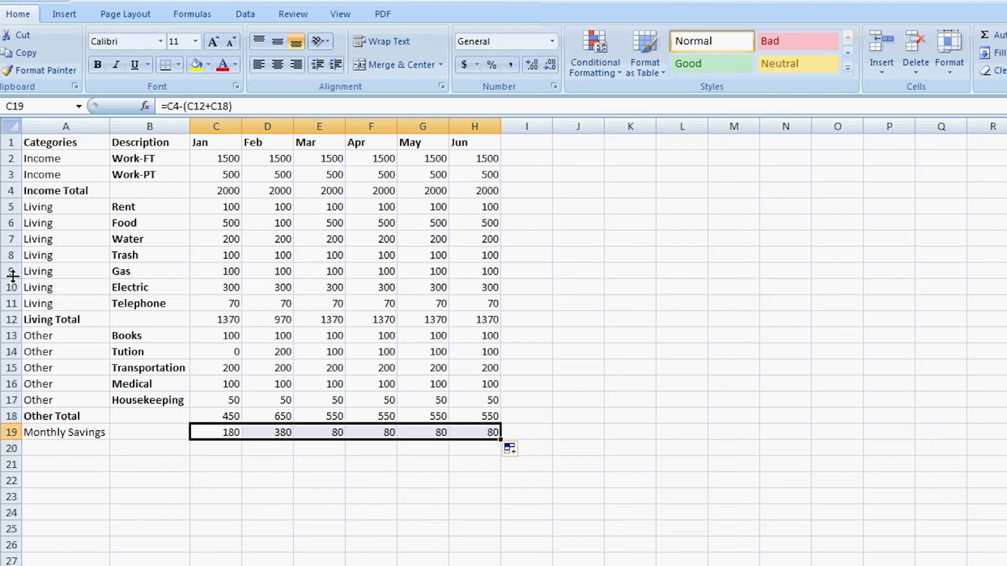
{"action": "left_click", "coordinate": [8, 271]}
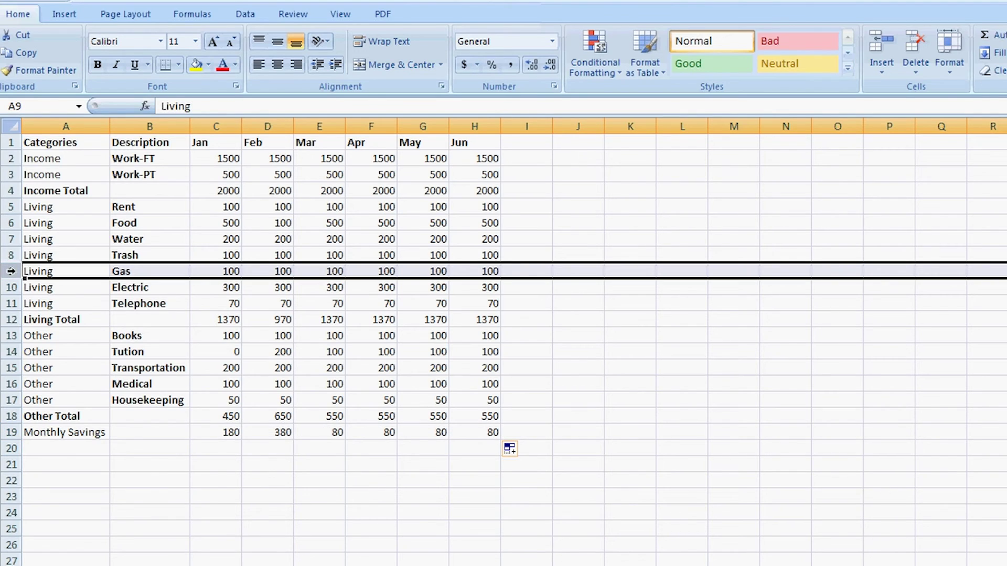
Add a Living Insurance row above Gas with 100 for every month, January through June.
{"action": "right_click", "coordinate": [11, 270]}
{"action": "left_click", "coordinate": [69, 351]}
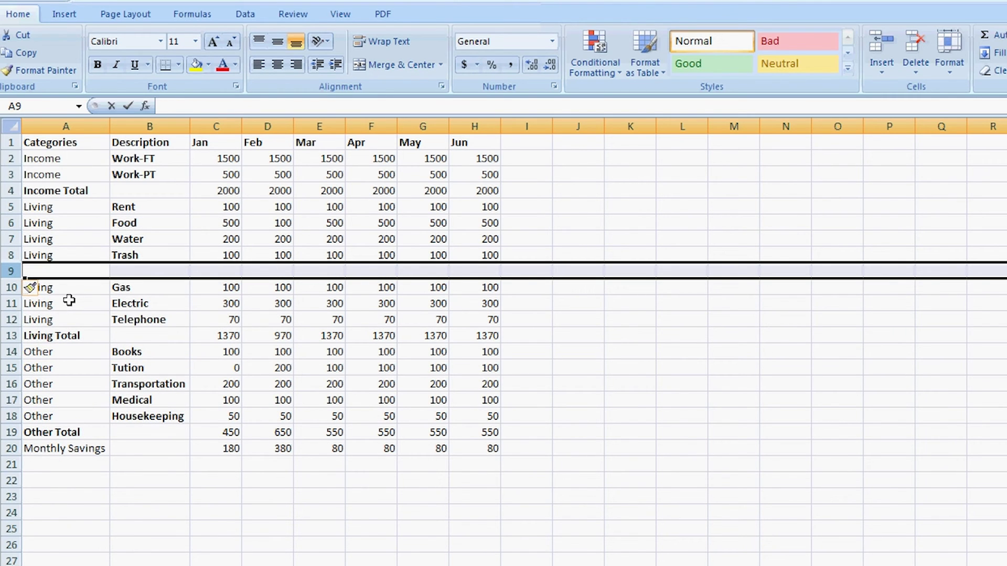
{"action": "type", "text": "Living"}
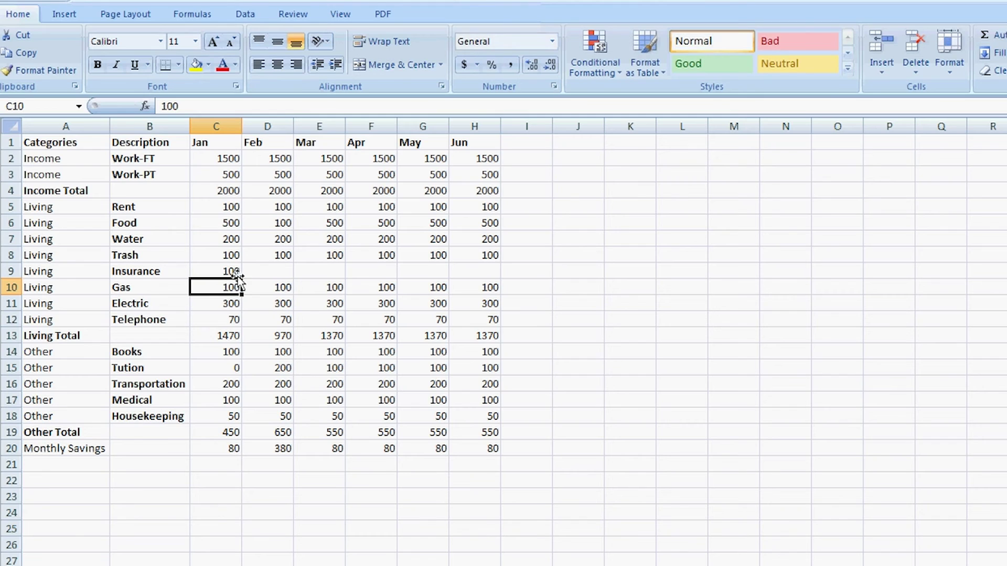
{"action": "left_click", "coordinate": [231, 272]}
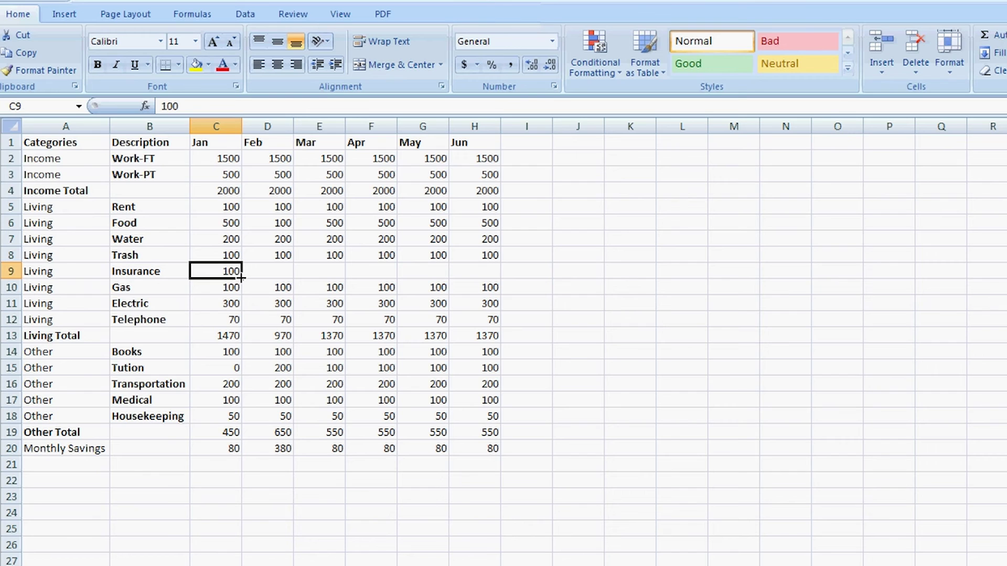
{"action": "left_click_drag", "start_coordinate": [244, 276], "coordinate": [480, 274]}
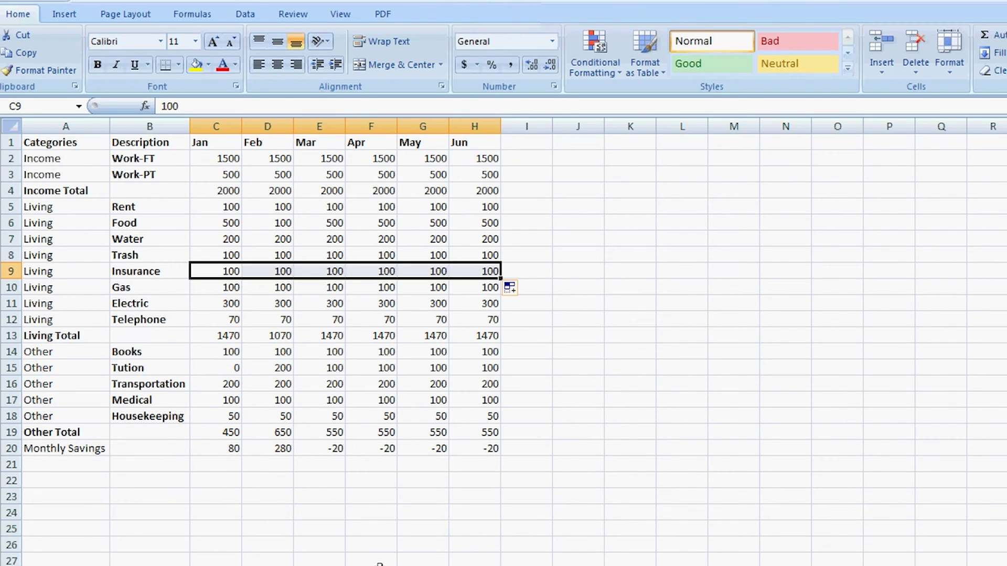
{"action": "left_click", "coordinate": [227, 451]}
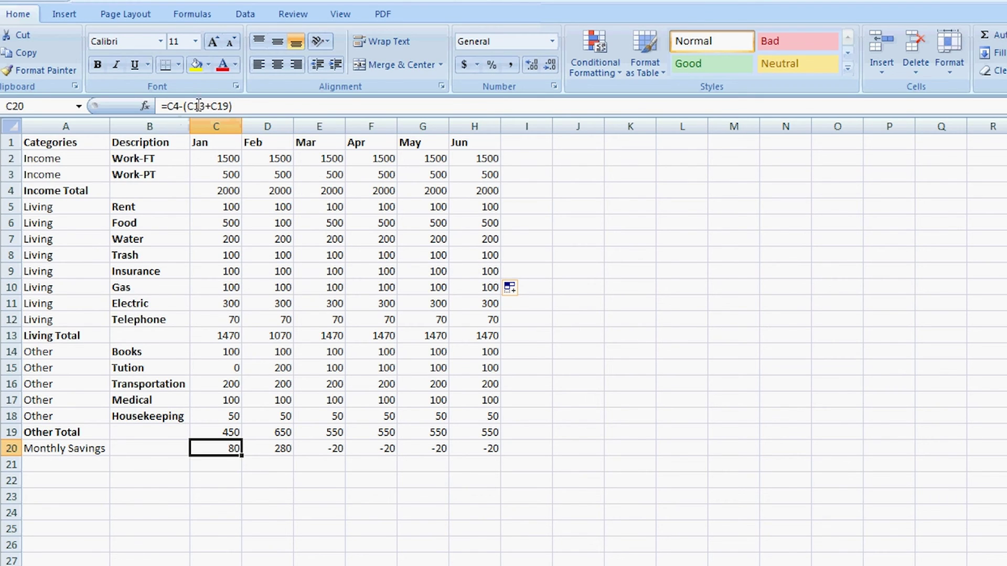